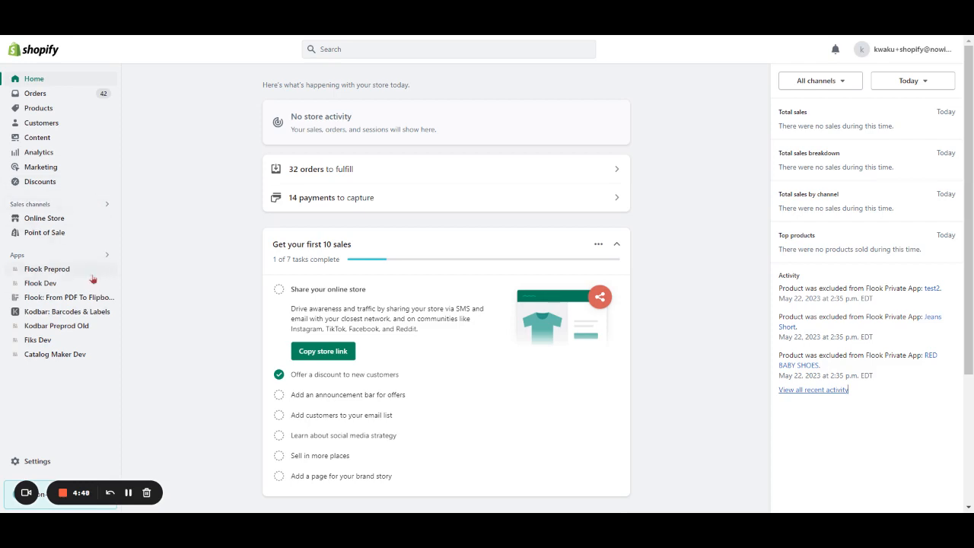
Step: Open the app development page from the store's apps and sales channels settings
{"action": "left_click", "coordinate": [91, 257]}
{"action": "scroll", "coordinate": [440, 349], "scroll_direction": "down", "scroll_amount": 1}
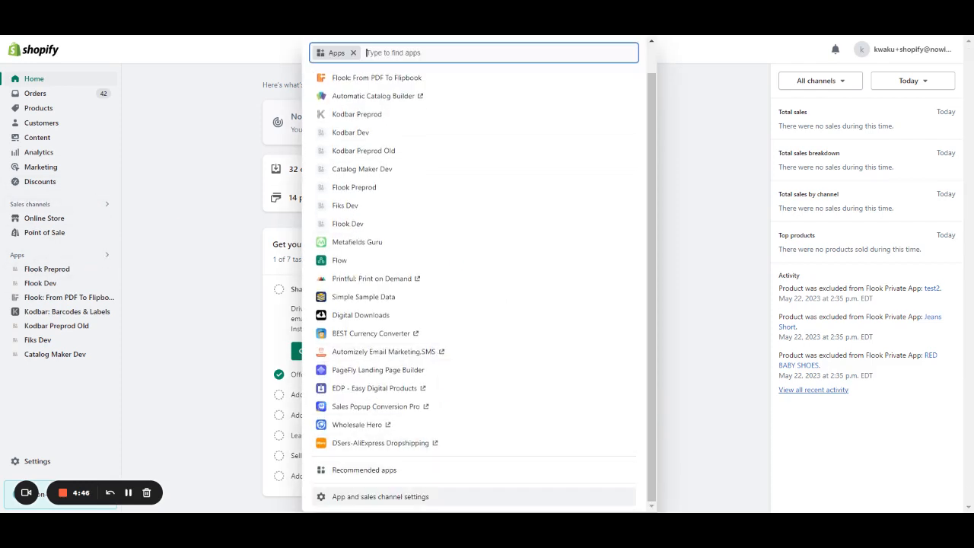
{"action": "left_click", "coordinate": [405, 504]}
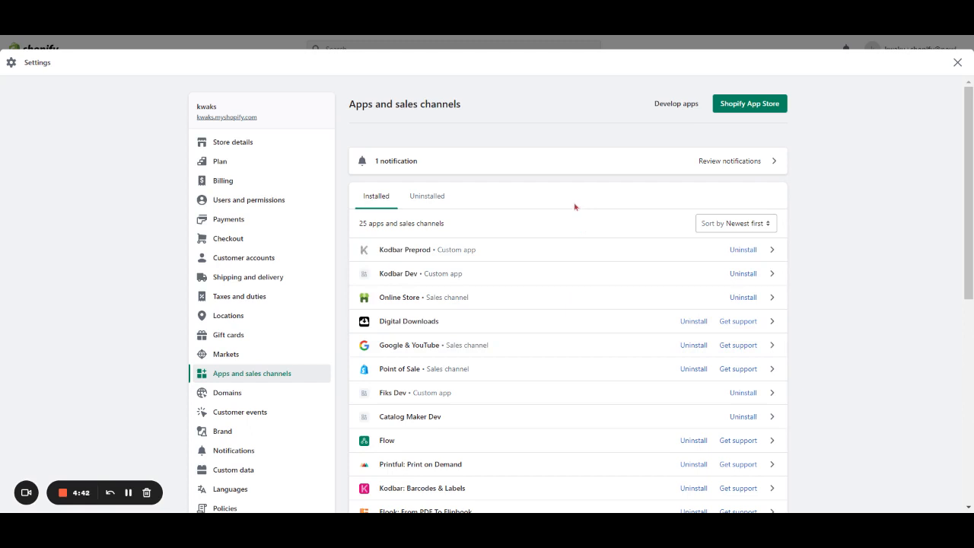
{"action": "left_click", "coordinate": [657, 107]}
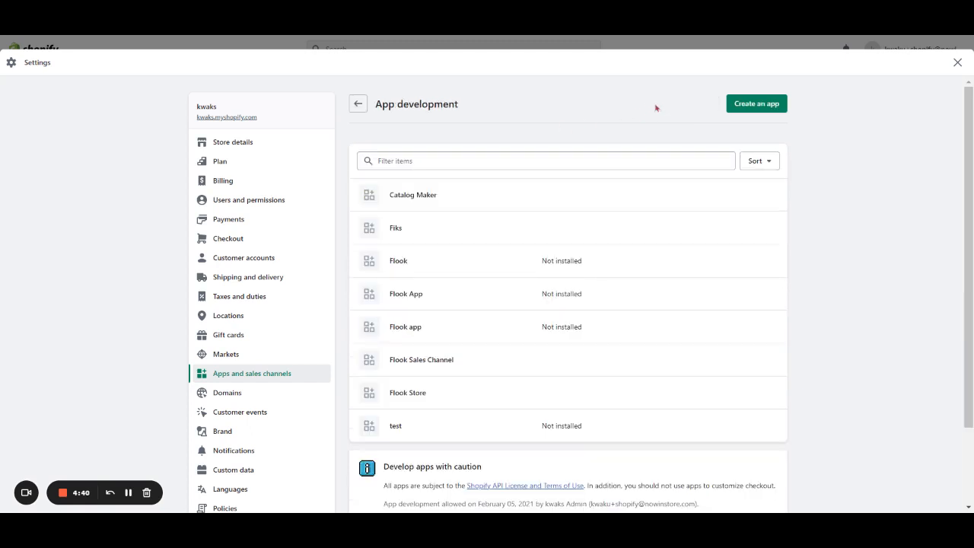
Step: Create a custom app named FLOOK PRIVATE APP, keeping the preset app developer
{"action": "left_click", "coordinate": [761, 110]}
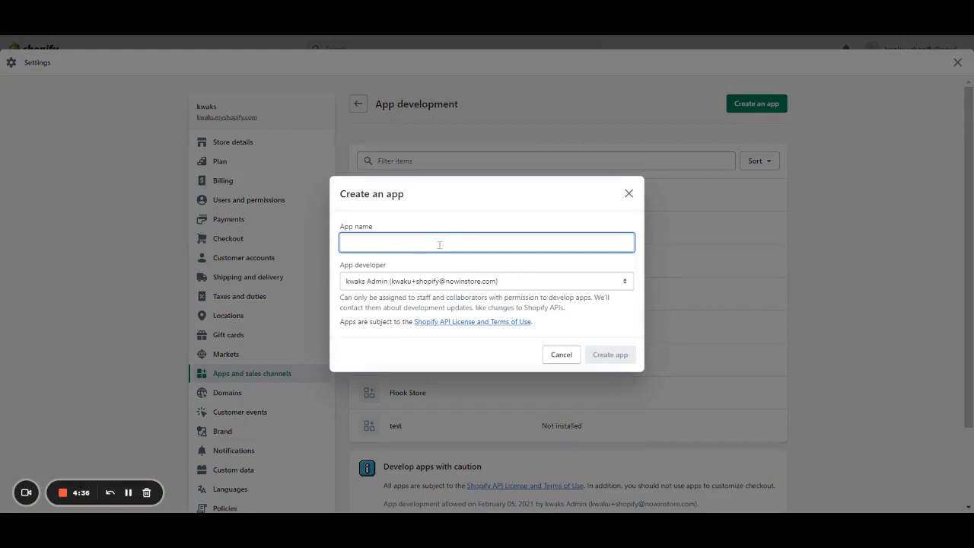
{"action": "type", "text": "FLOOK P"}
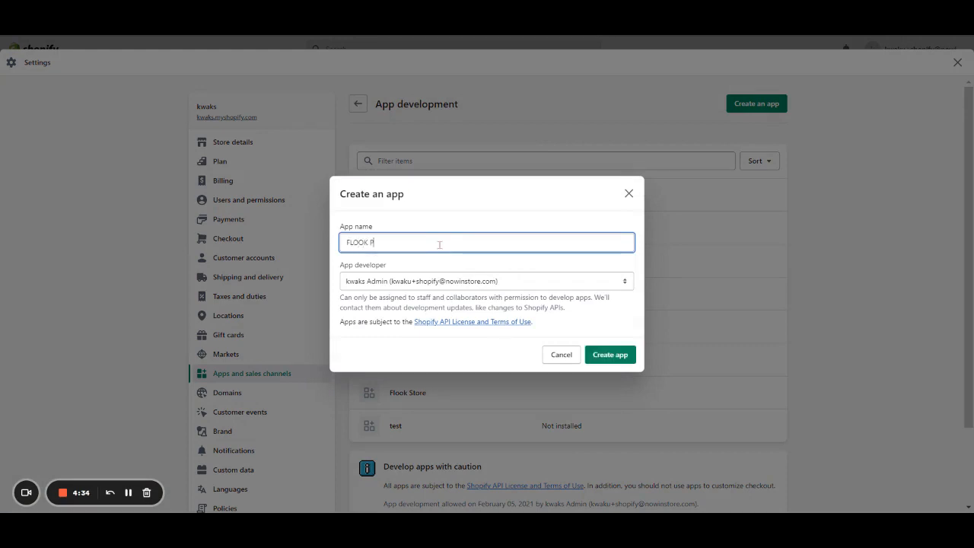
{"action": "type", "text": "RIVATE APP"}
{"action": "left_click", "coordinate": [620, 354]}
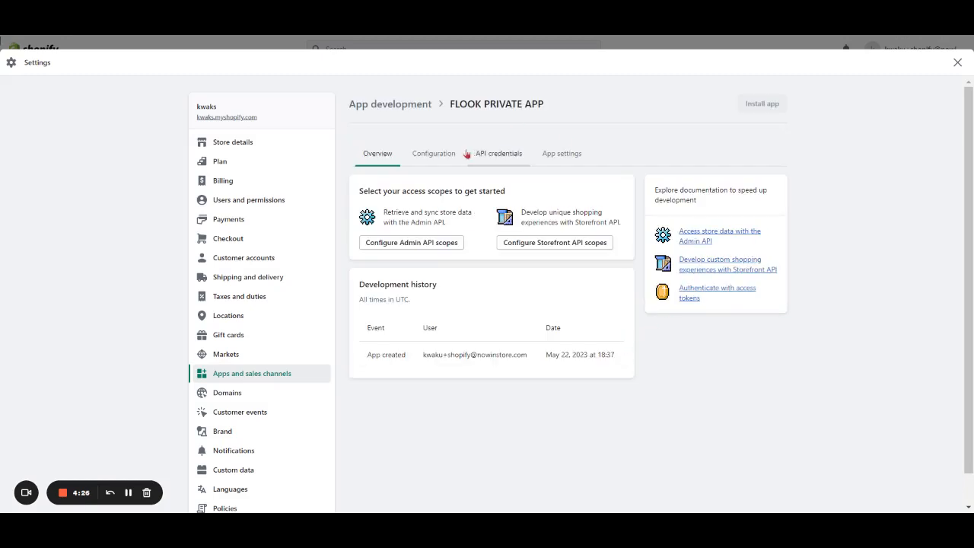
Step: Open the Admin API integration configuration of FLOOK PRIVATE APP and look through the available access scopes
{"action": "left_click", "coordinate": [430, 153]}
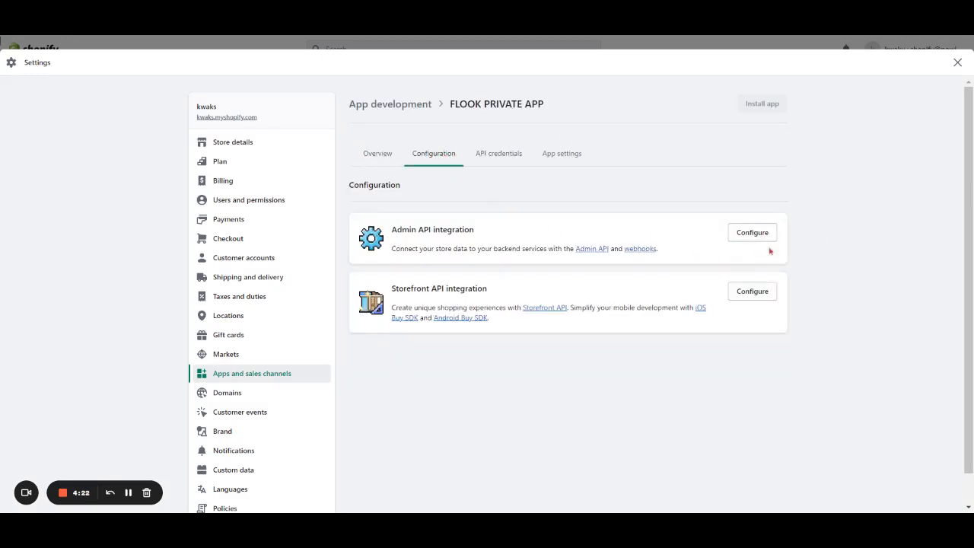
{"action": "left_click", "coordinate": [763, 234]}
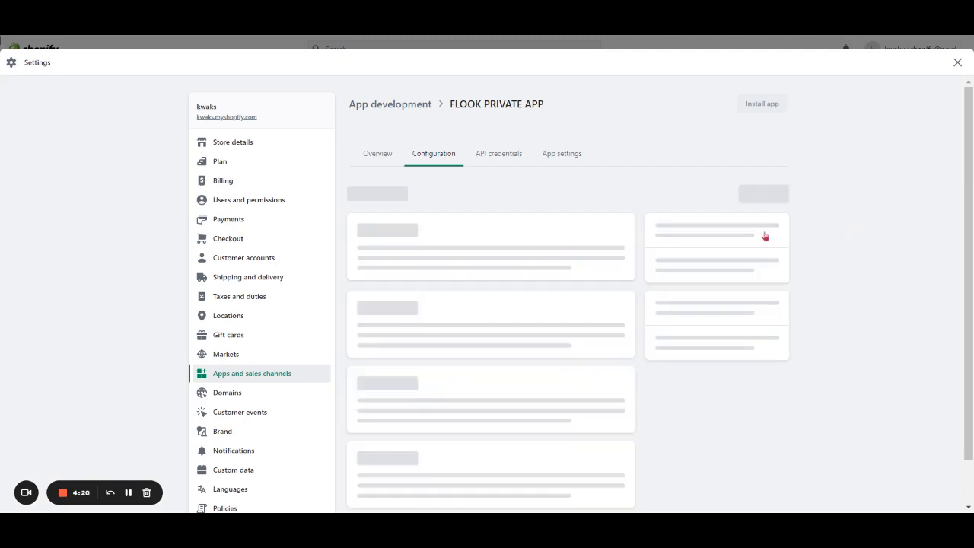
{"action": "scroll", "coordinate": [517, 299], "scroll_direction": "down", "scroll_amount": 1}
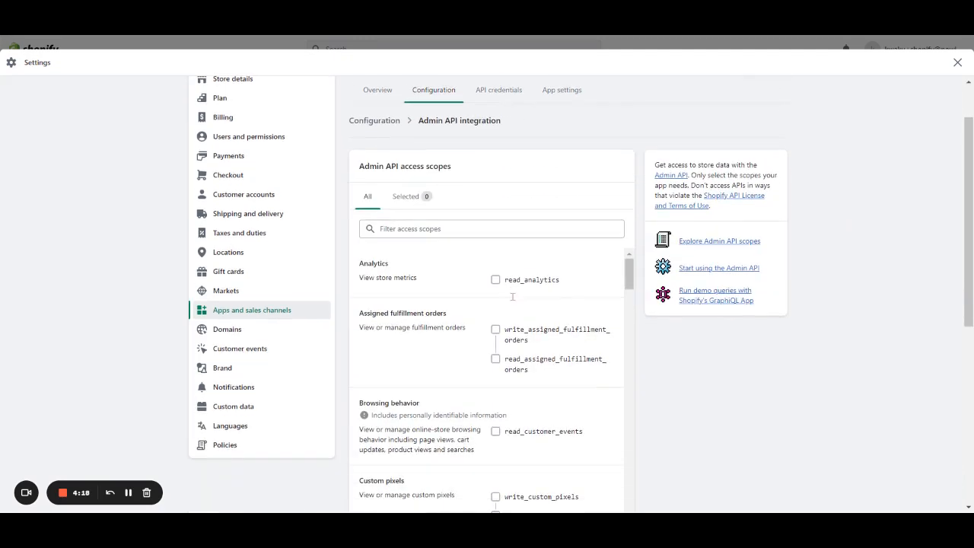
{"action": "scroll", "coordinate": [606, 317], "scroll_direction": "down", "scroll_amount": 4}
{"action": "scroll", "coordinate": [611, 233], "scroll_direction": "up", "scroll_amount": 2}
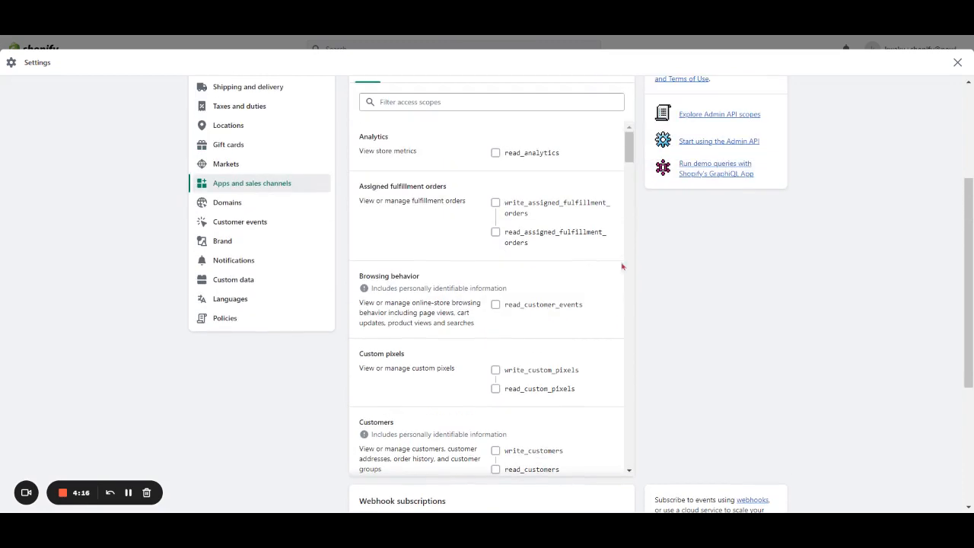
{"action": "scroll", "coordinate": [620, 274], "scroll_direction": "down", "scroll_amount": 5}
{"action": "scroll", "coordinate": [605, 391], "scroll_direction": "down", "scroll_amount": 10}
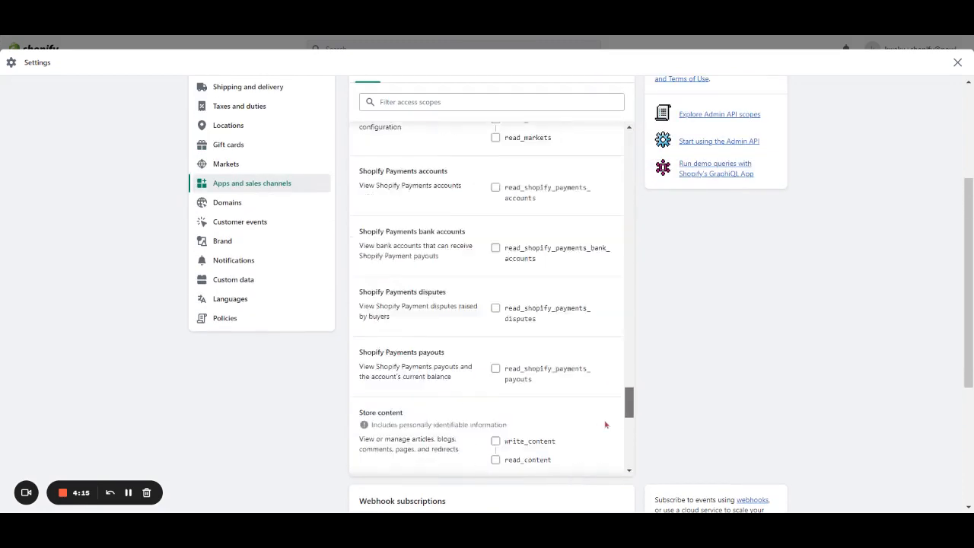
{"action": "scroll", "coordinate": [599, 174], "scroll_direction": "up", "scroll_amount": 15}
{"action": "scroll", "coordinate": [599, 173], "scroll_direction": "up", "scroll_amount": 10}
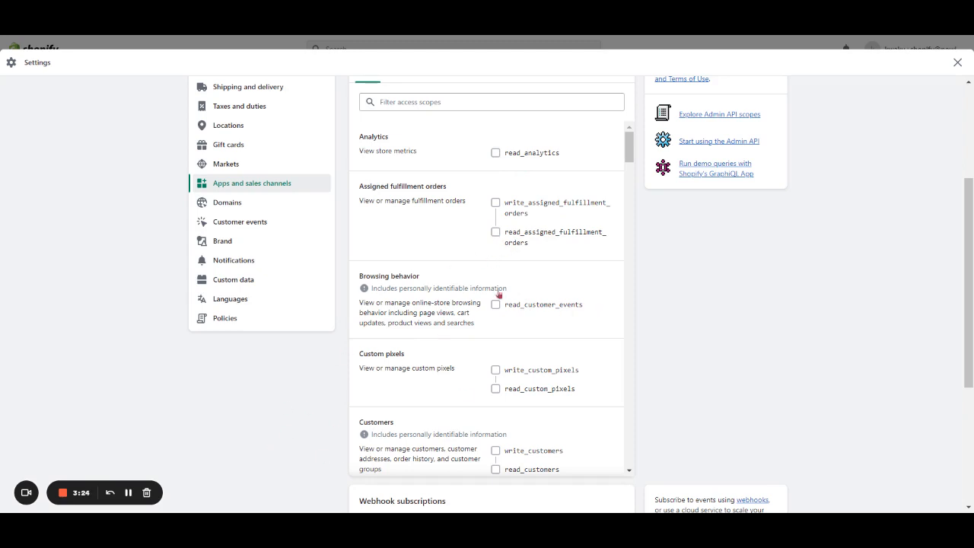
{"action": "scroll", "coordinate": [570, 369], "scroll_direction": "down", "scroll_amount": 5}
{"action": "scroll", "coordinate": [570, 369], "scroll_direction": "down", "scroll_amount": 3}
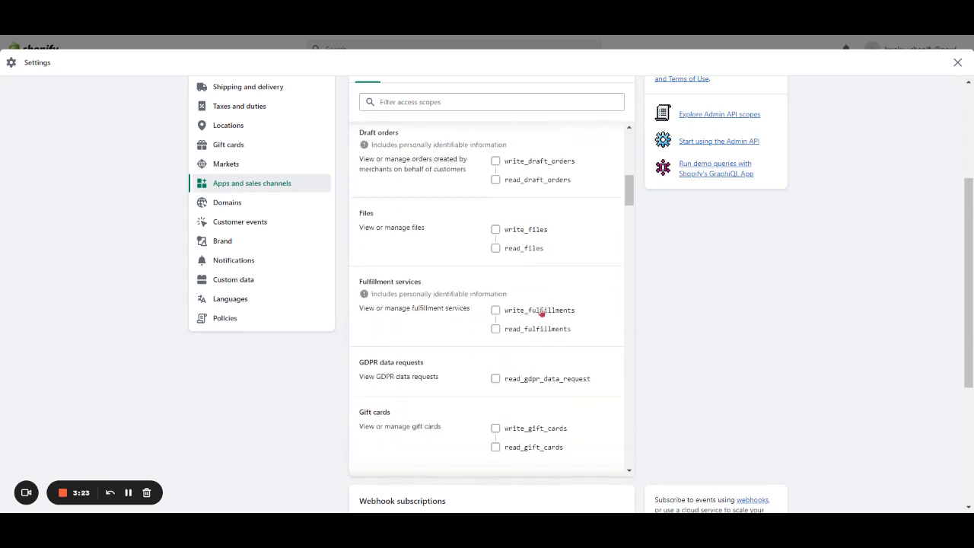
{"action": "scroll", "coordinate": [541, 306], "scroll_direction": "up", "scroll_amount": 10}
{"action": "scroll", "coordinate": [572, 312], "scroll_direction": "down", "scroll_amount": 3}
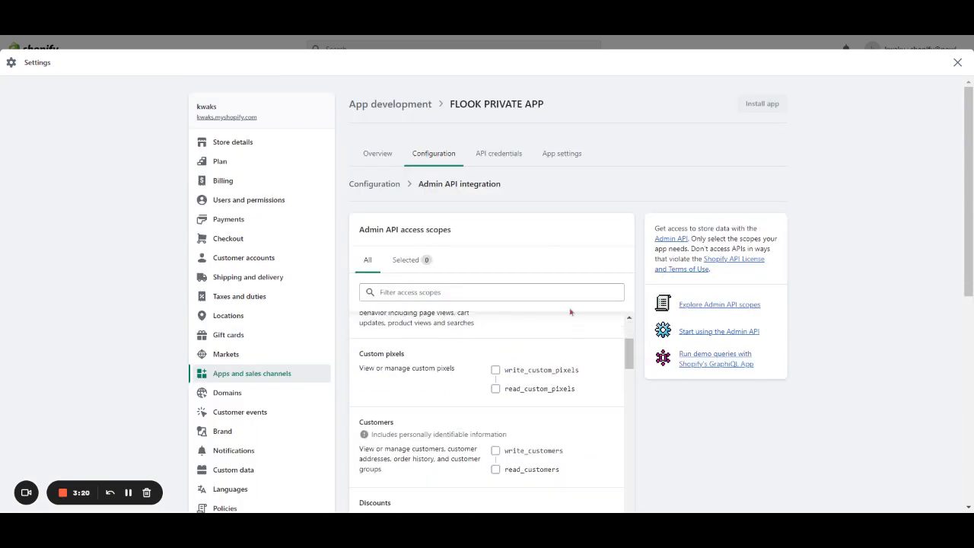
{"action": "scroll", "coordinate": [572, 312], "scroll_direction": "down", "scroll_amount": 3}
{"action": "scroll", "coordinate": [531, 213], "scroll_direction": "up", "scroll_amount": 3}
Step: Enable the read_analytics, read_customer_events, and read and write assigned fulfillment orders and custom pixels scopes
{"action": "left_click", "coordinate": [495, 153]}
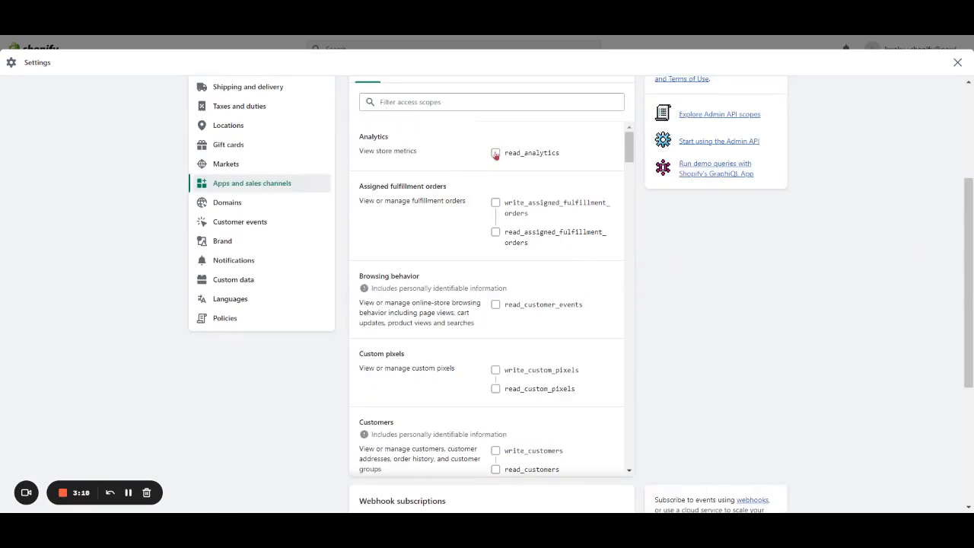
{"action": "left_click", "coordinate": [495, 202]}
{"action": "left_click", "coordinate": [496, 232]}
{"action": "left_click", "coordinate": [495, 304]}
{"action": "left_click", "coordinate": [496, 370]}
{"action": "left_click", "coordinate": [496, 388]}
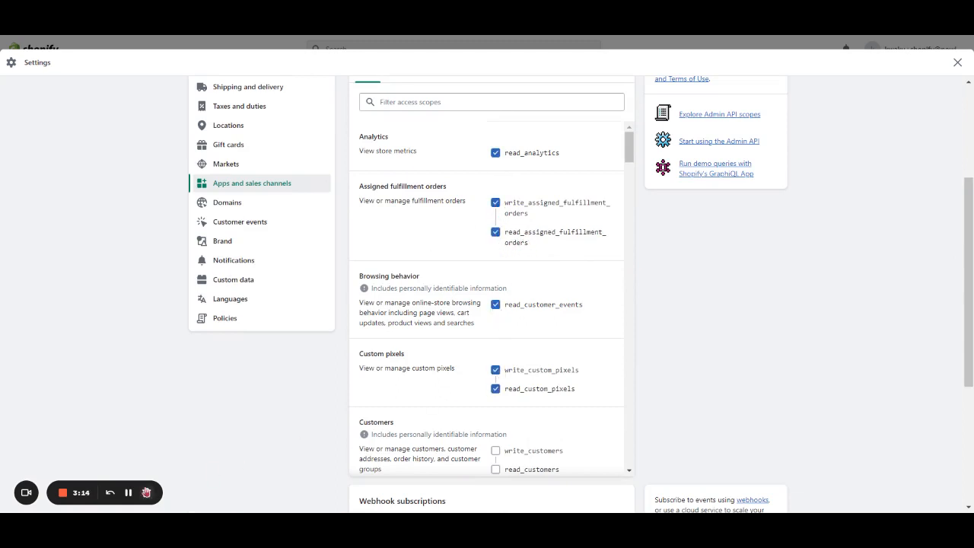
Step: Enable all remaining Admin API access scopes and save the Admin API configuration
{"action": "left_click", "coordinate": [128, 492]}
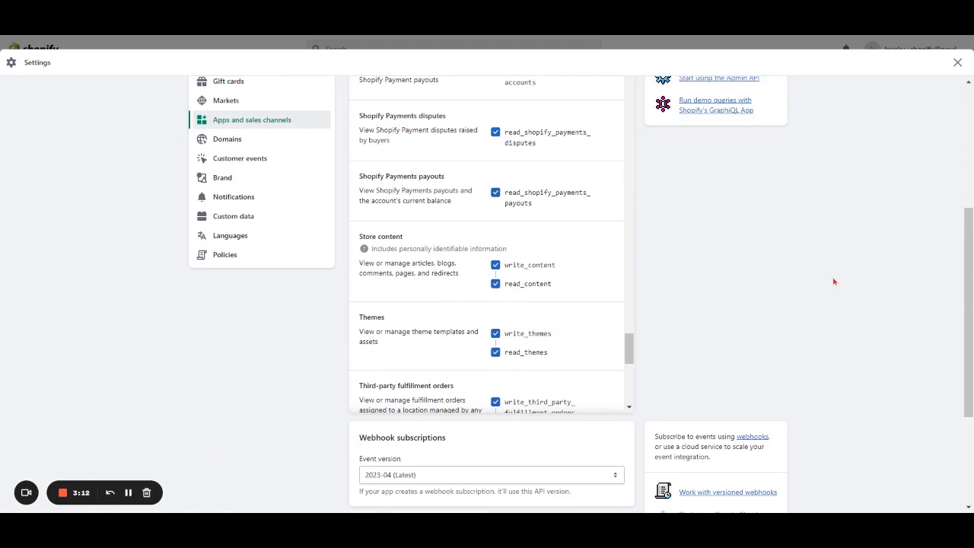
{"action": "scroll", "coordinate": [833, 282], "scroll_direction": "up", "scroll_amount": 4}
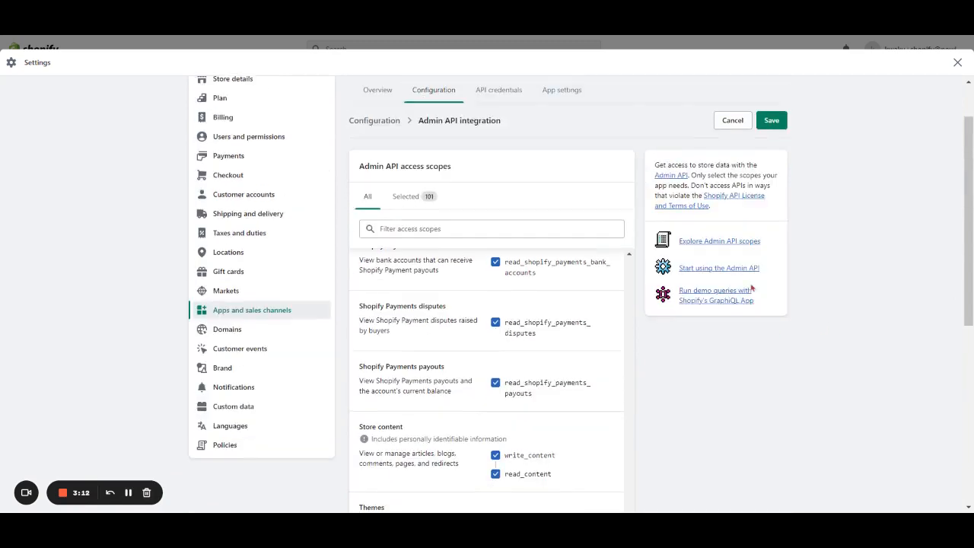
{"action": "left_click", "coordinate": [778, 181]}
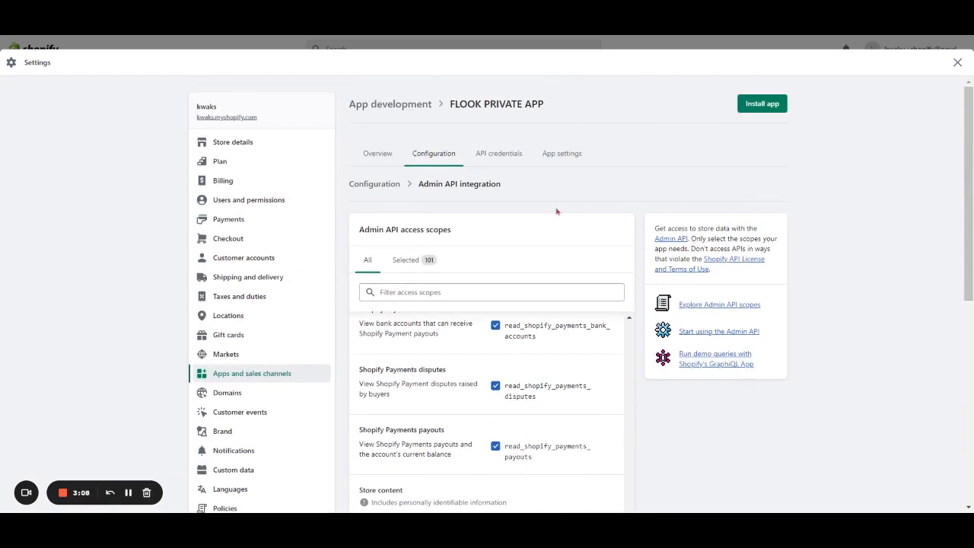
Step: Configure the Storefront API integration with all of its access scopes enabled and save it
{"action": "left_click", "coordinate": [443, 159]}
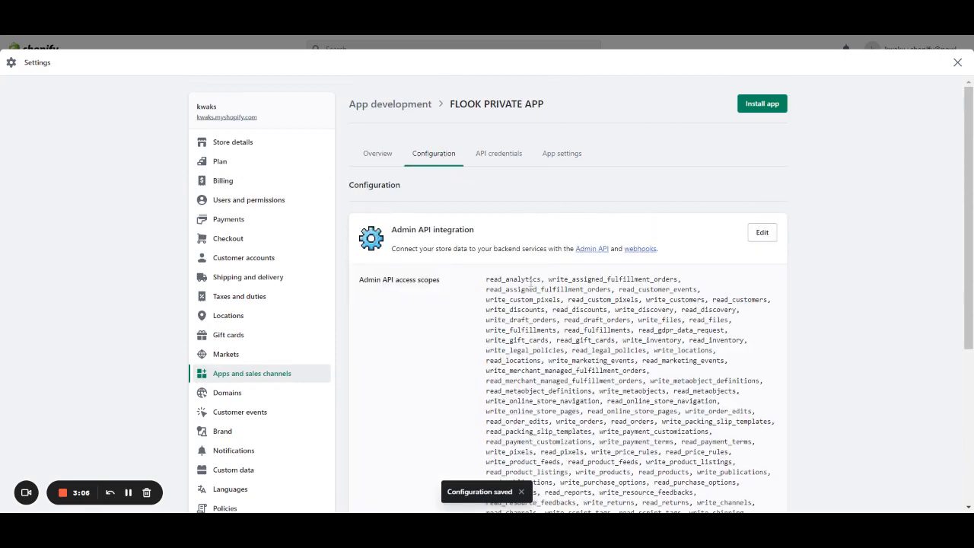
{"action": "scroll", "coordinate": [719, 294], "scroll_direction": "down", "scroll_amount": 3}
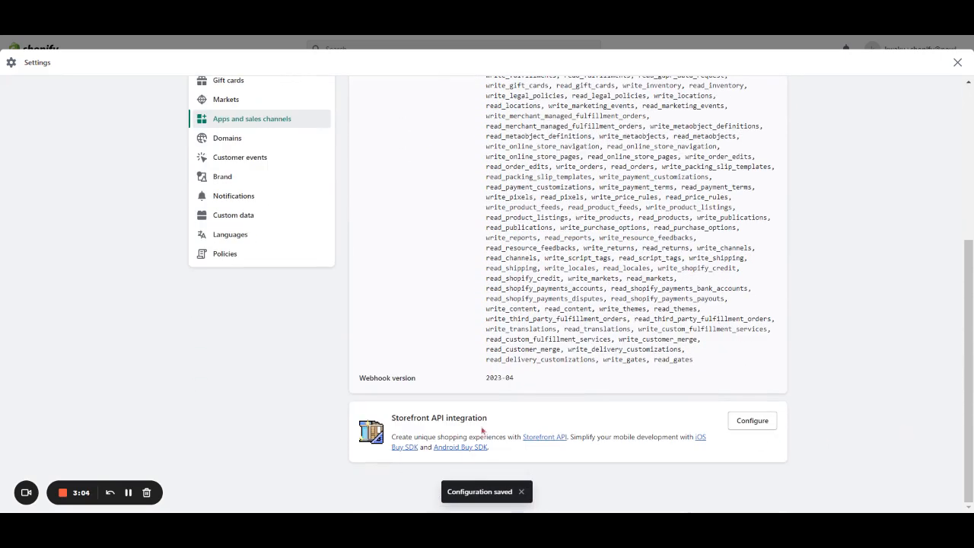
{"action": "left_click", "coordinate": [753, 428]}
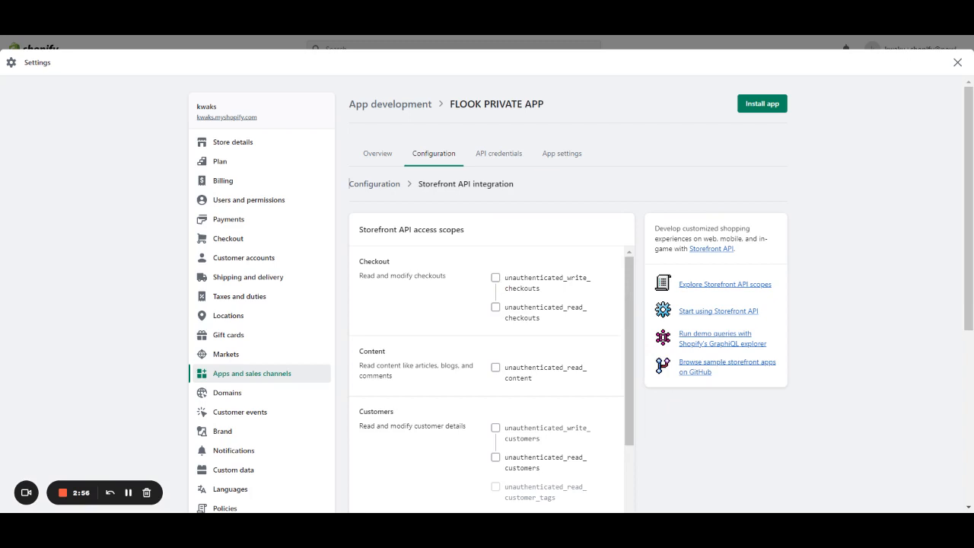
{"action": "scroll", "coordinate": [581, 336], "scroll_direction": "down", "scroll_amount": 4}
{"action": "scroll", "coordinate": [580, 335], "scroll_direction": "up", "scroll_amount": 4}
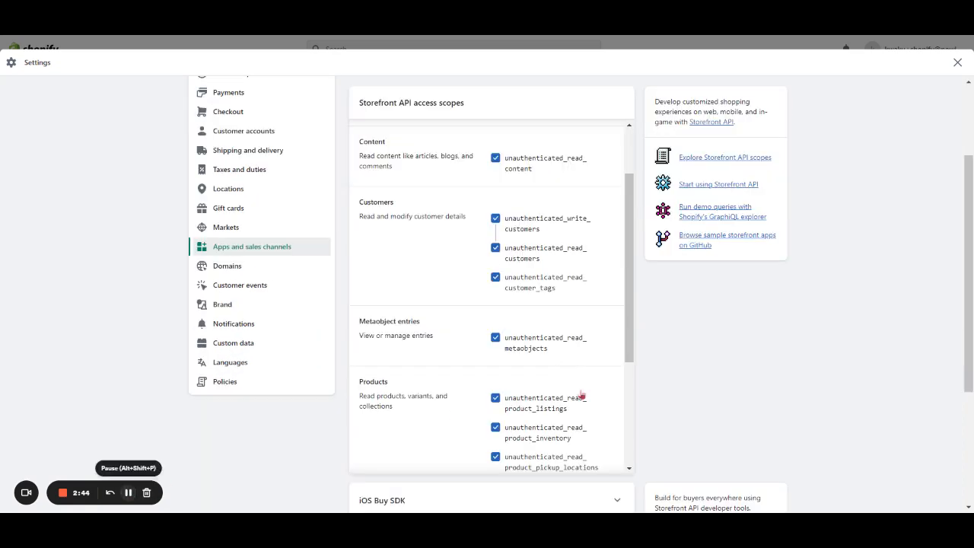
{"action": "scroll", "coordinate": [632, 368], "scroll_direction": "up", "scroll_amount": 2}
{"action": "scroll", "coordinate": [633, 368], "scroll_direction": "down", "scroll_amount": 1}
{"action": "scroll", "coordinate": [642, 361], "scroll_direction": "up", "scroll_amount": 3}
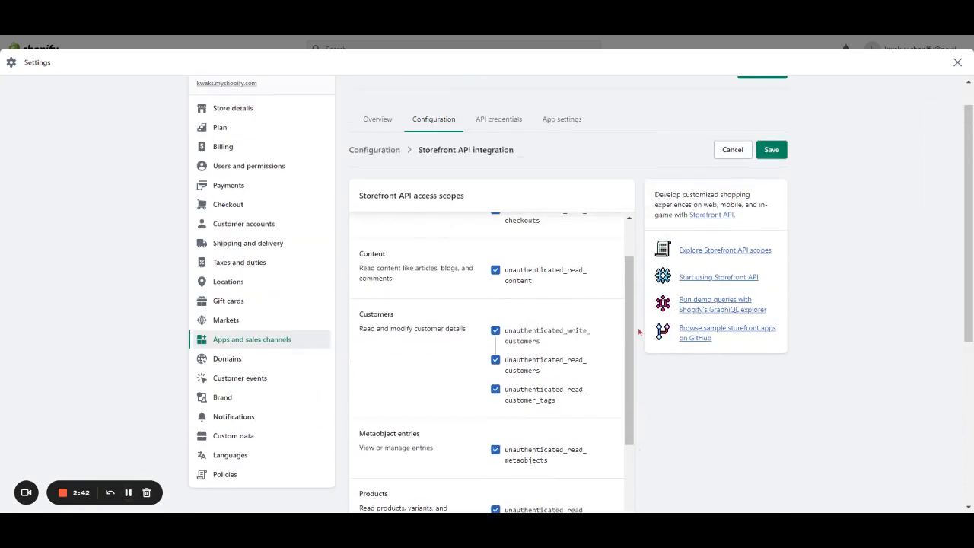
{"action": "left_click", "coordinate": [771, 185]}
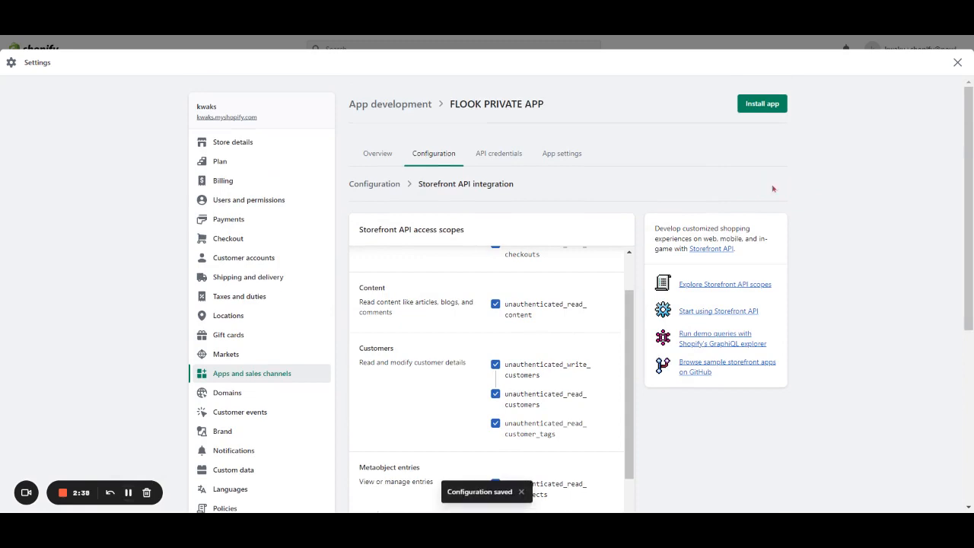
Step: Install FLOOK PRIVATE APP from its API credentials page and confirm the installation
{"action": "left_click", "coordinate": [493, 153]}
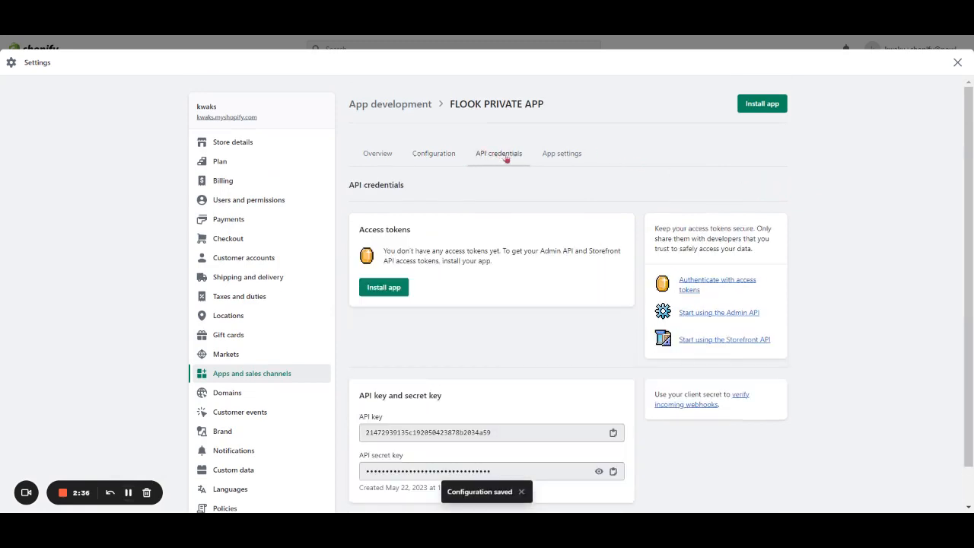
{"action": "left_click", "coordinate": [388, 290]}
{"action": "left_click", "coordinate": [616, 337]}
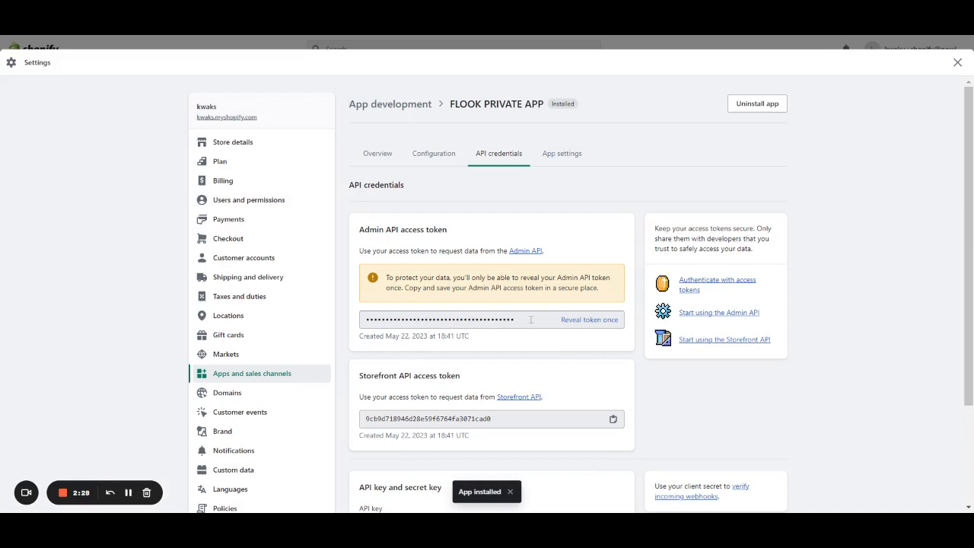
Step: Reveal the Admin API access token and copy it
{"action": "left_click", "coordinate": [589, 321]}
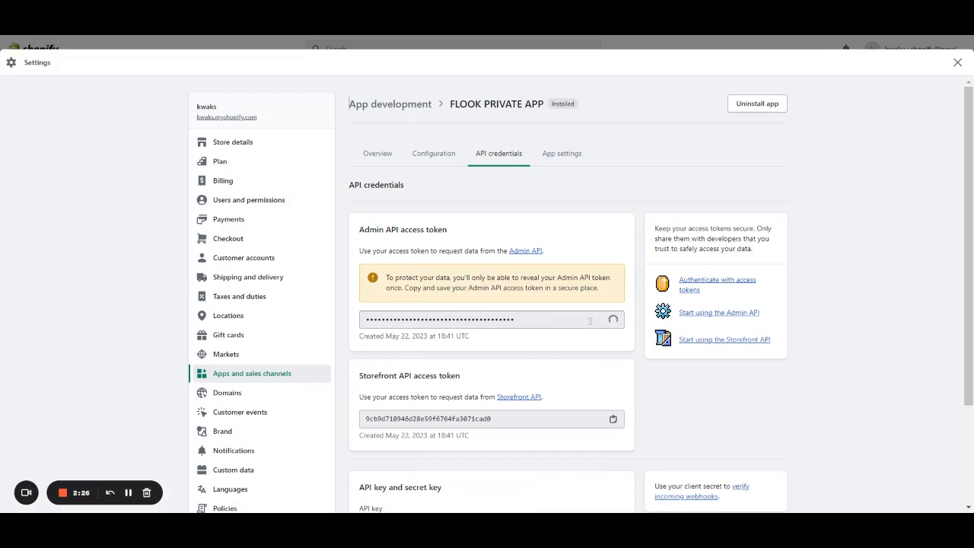
{"action": "left_click_drag", "start_coordinate": [536, 319], "coordinate": [338, 316]}
{"action": "key", "text": "ctrl+c"}
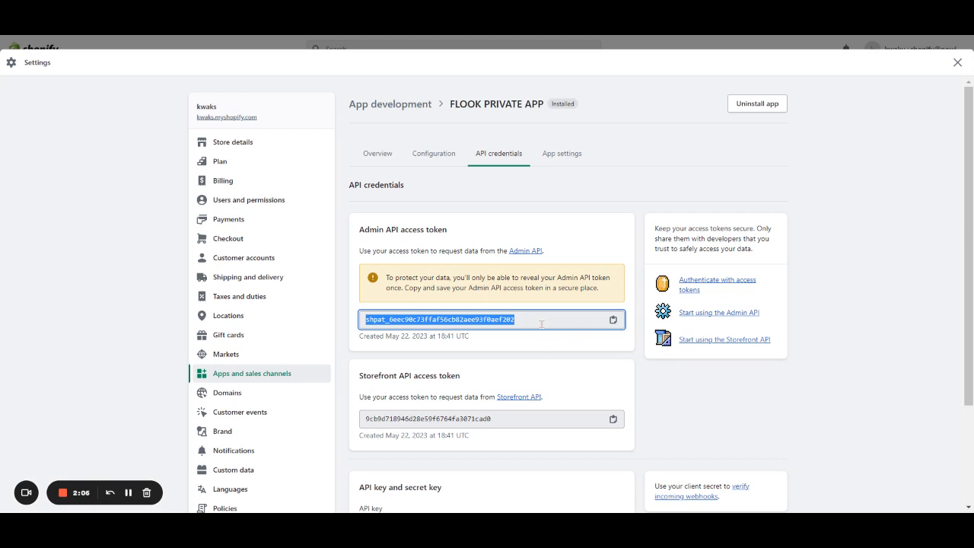
{"action": "left_click", "coordinate": [685, 175]}
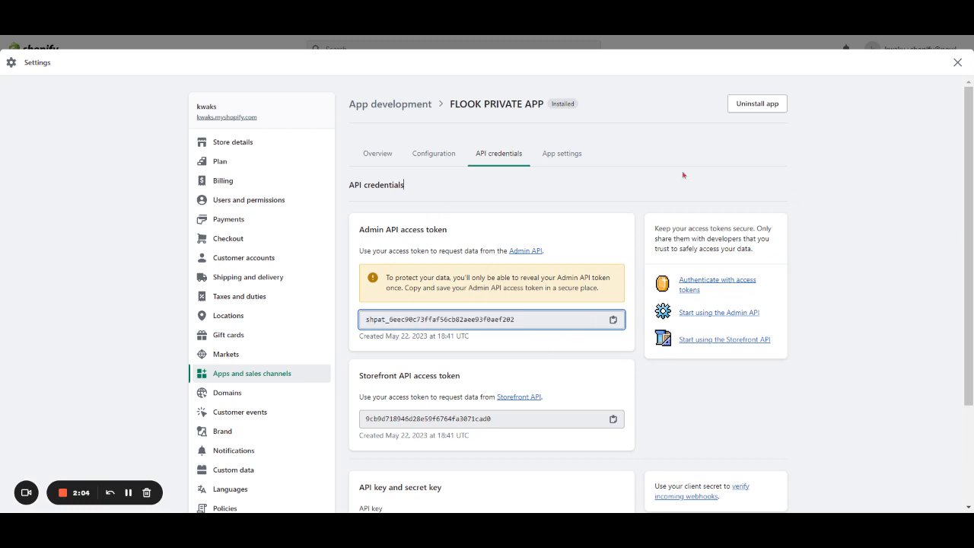
Step: Leave the settings and open Example of a Catalog.pdf for editing in the Flook: From PDF To Flipbook app
{"action": "left_click", "coordinate": [957, 62]}
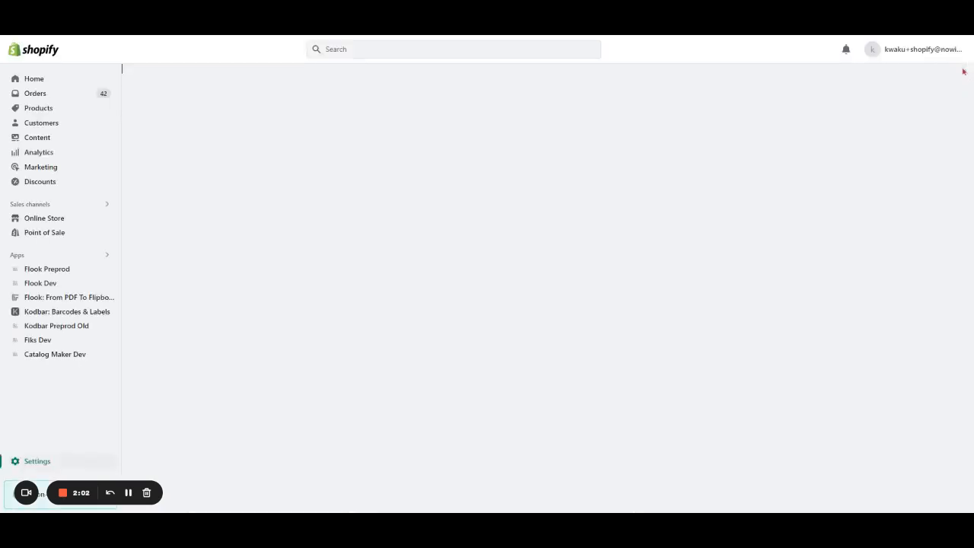
{"action": "left_click", "coordinate": [85, 301]}
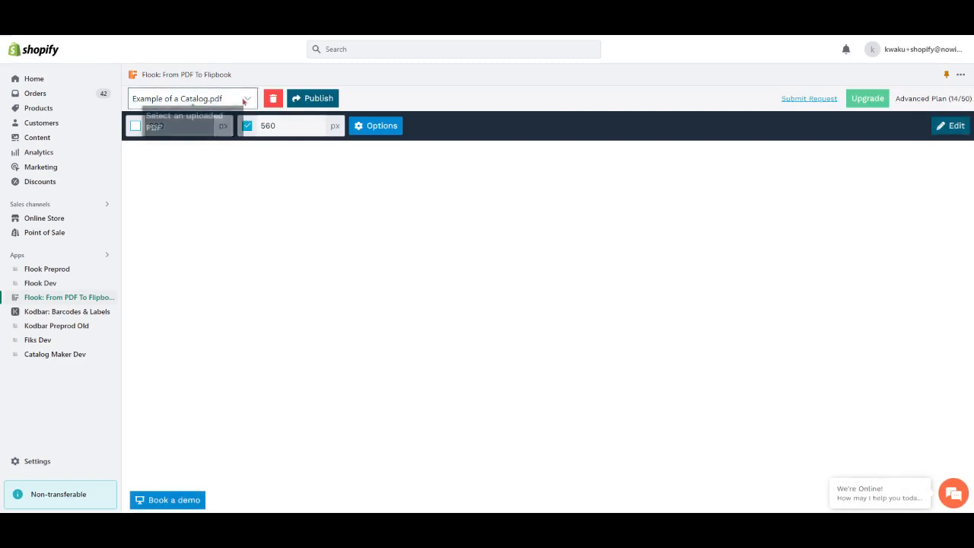
{"action": "left_click", "coordinate": [243, 98]}
{"action": "left_click", "coordinate": [300, 185]}
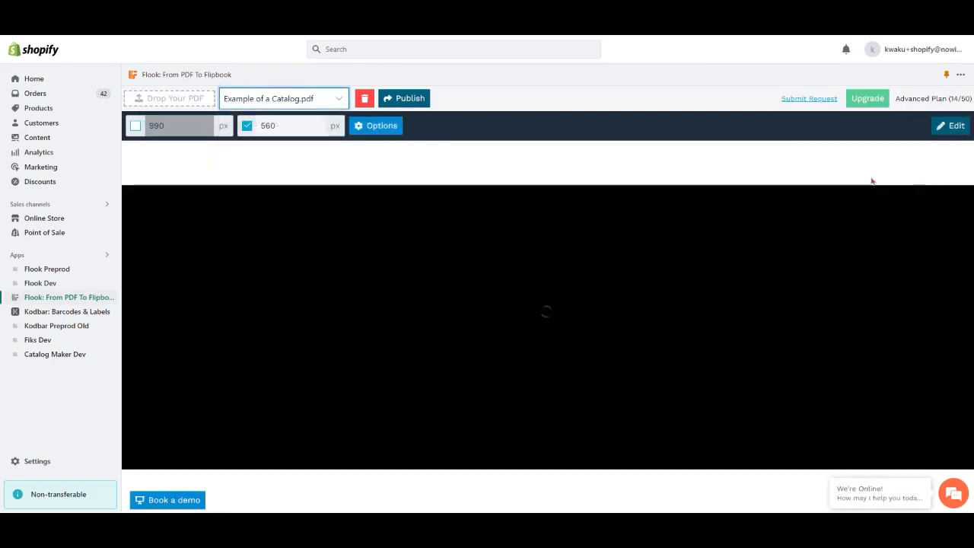
{"action": "left_click", "coordinate": [953, 130]}
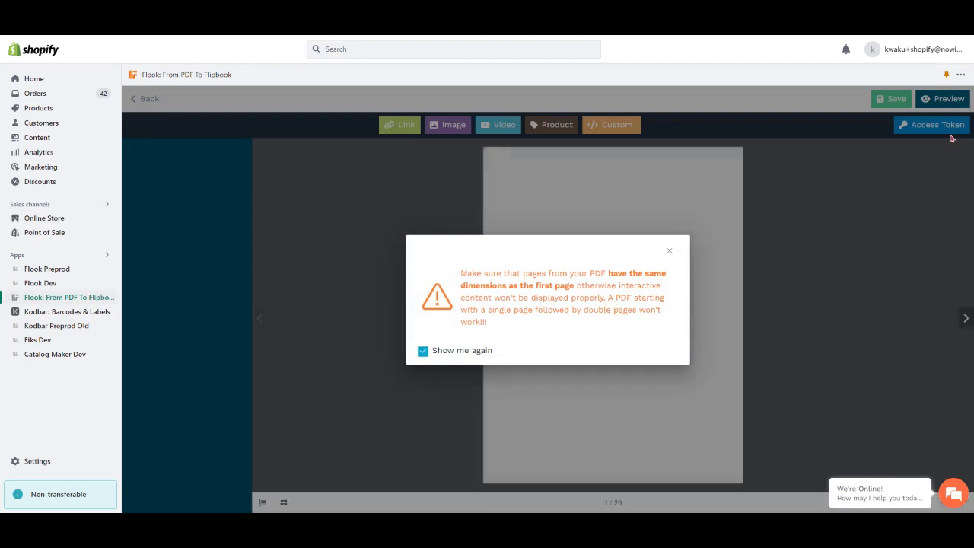
{"action": "left_click", "coordinate": [669, 252]}
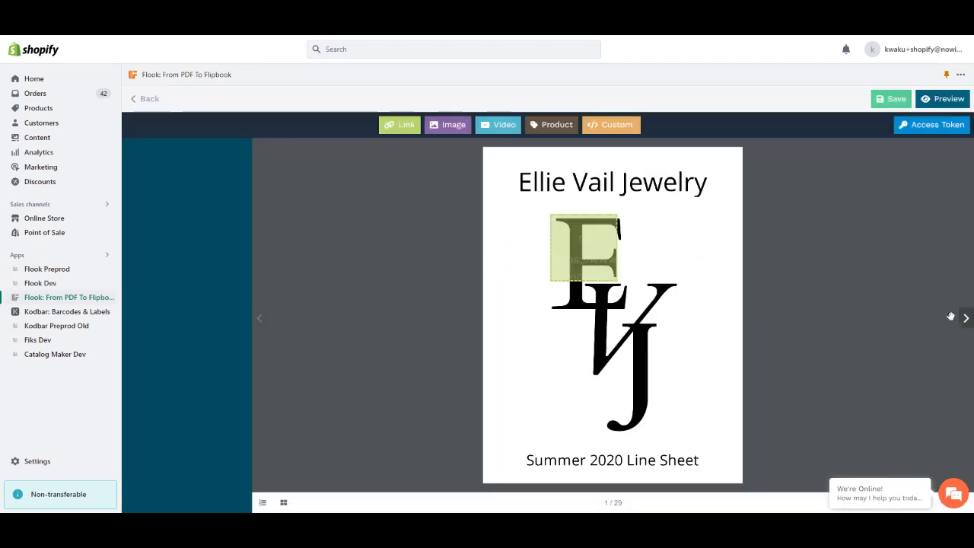
Step: Replace the storefront access token in Flook with the copied access token and save it
{"action": "left_click", "coordinate": [913, 133]}
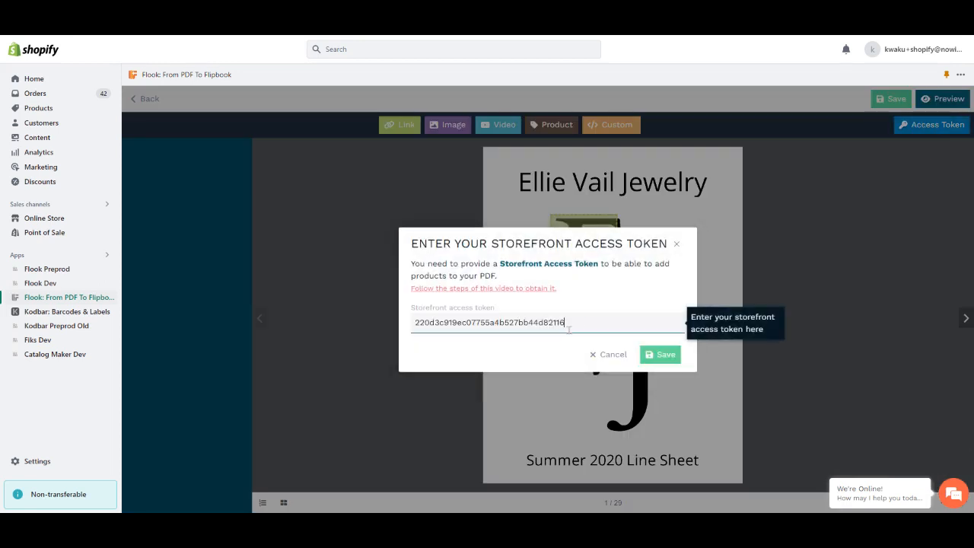
{"action": "left_click_drag", "start_coordinate": [572, 323], "coordinate": [307, 322]}
{"action": "key", "text": "ctrl+v"}
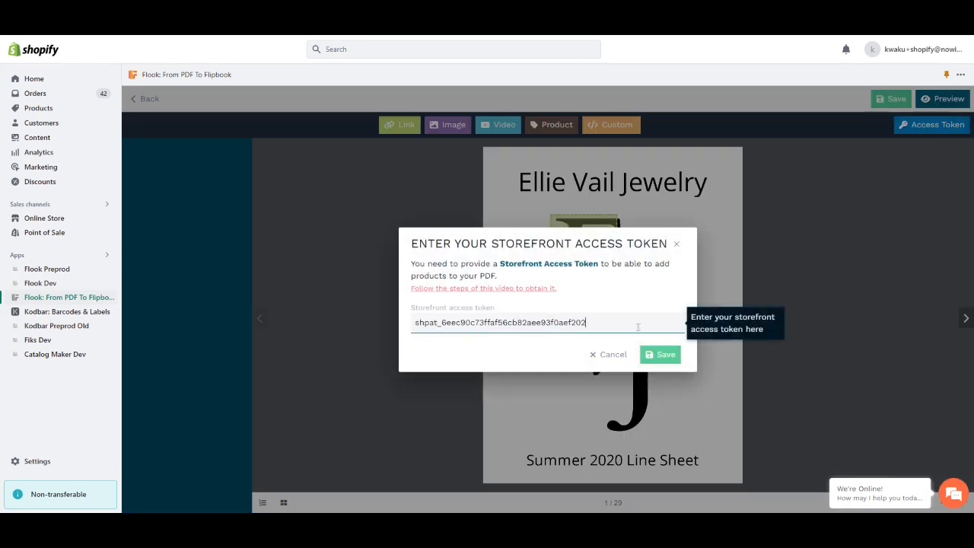
{"action": "left_click", "coordinate": [662, 353]}
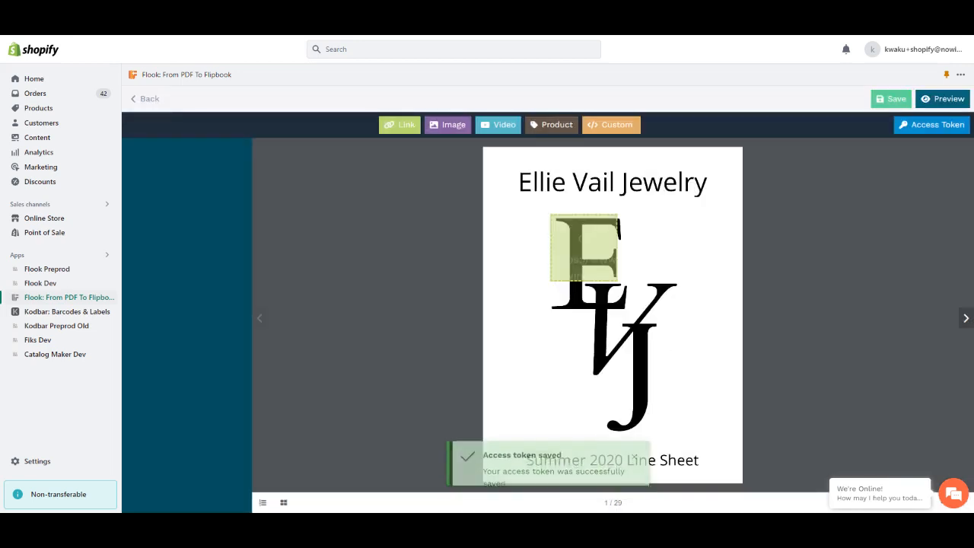
Step: Add a product element to the catalog's first page and go to page 2
{"action": "left_click", "coordinate": [540, 127]}
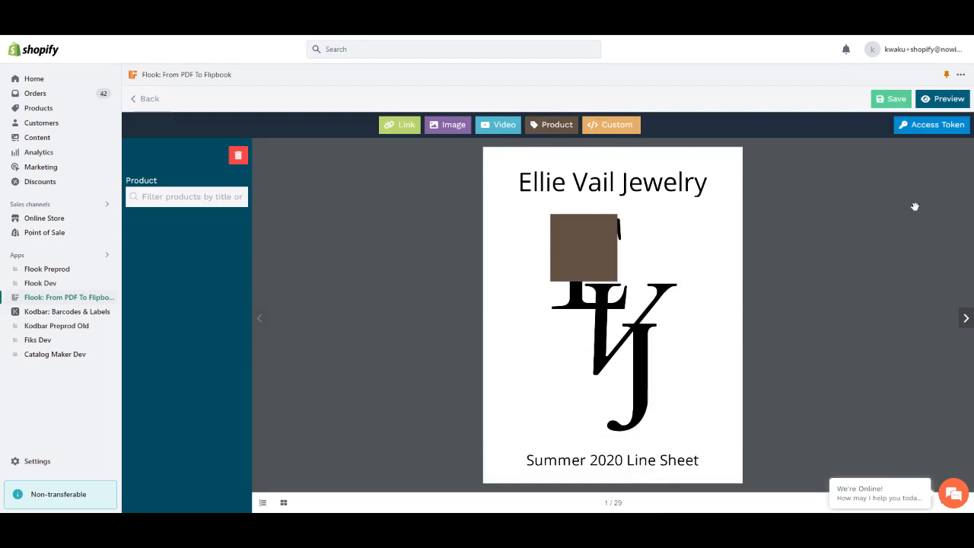
{"action": "left_click", "coordinate": [965, 323]}
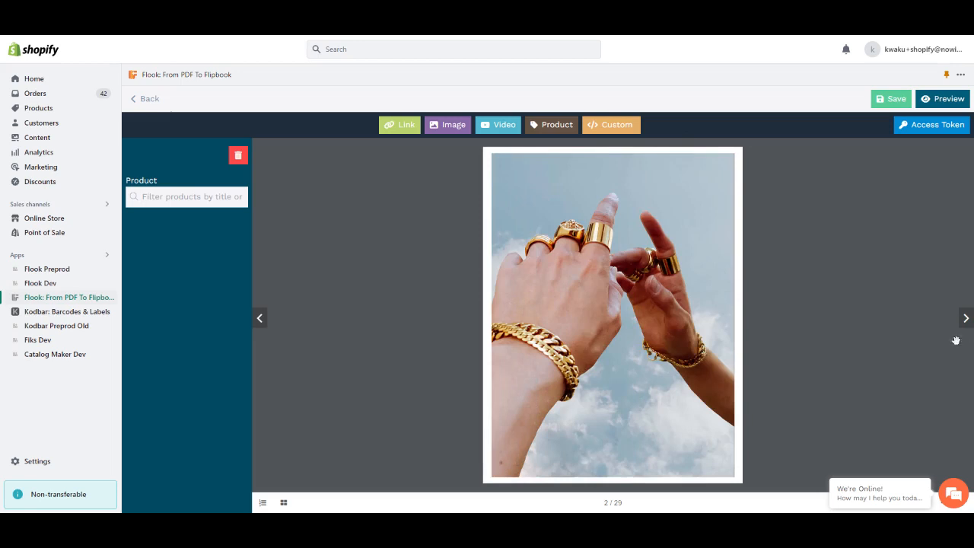